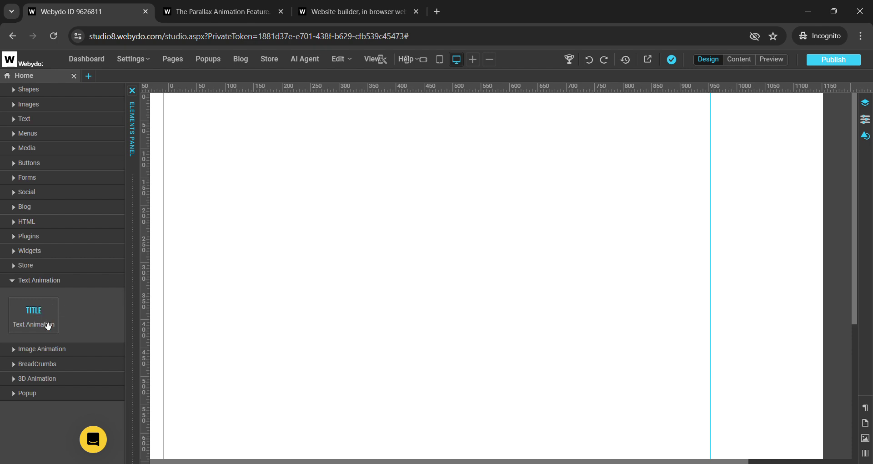
# Place one Text Animation element near the top centre, delete the duplicate, and select it
pyautogui.click(33, 325)
pyautogui.moveTo(33, 325); pyautogui.dragTo(422, 188)
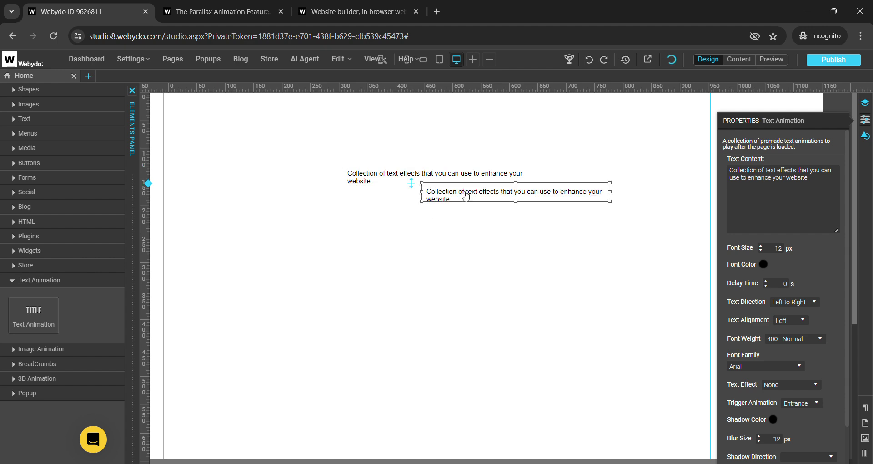
pyautogui.rightClick(461, 192)
pyautogui.click(472, 267)
pyautogui.click(419, 171)
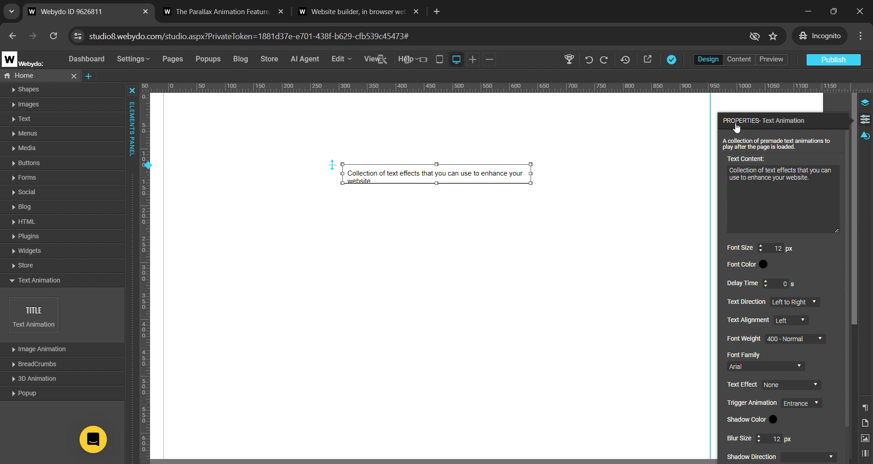
pyautogui.click(865, 136)
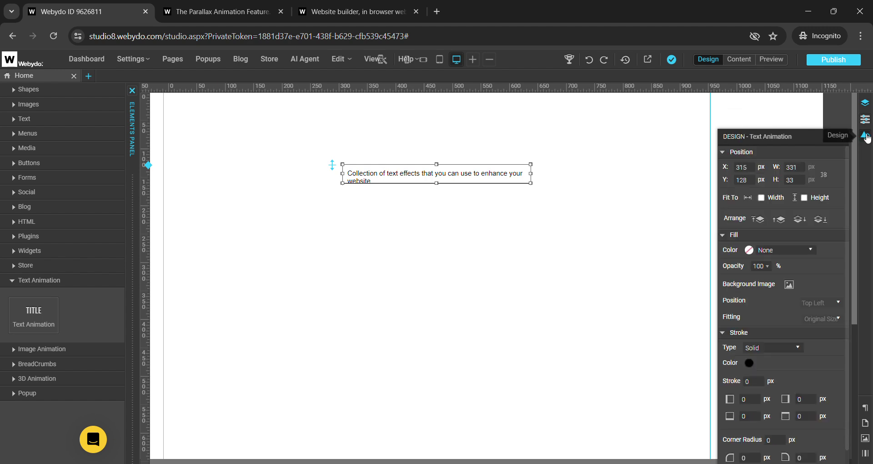
pyautogui.click(865, 119)
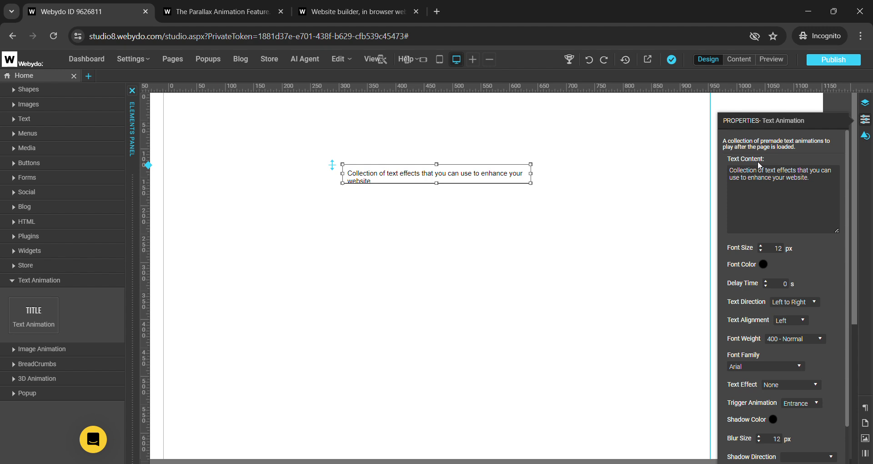
pyautogui.click(788, 192)
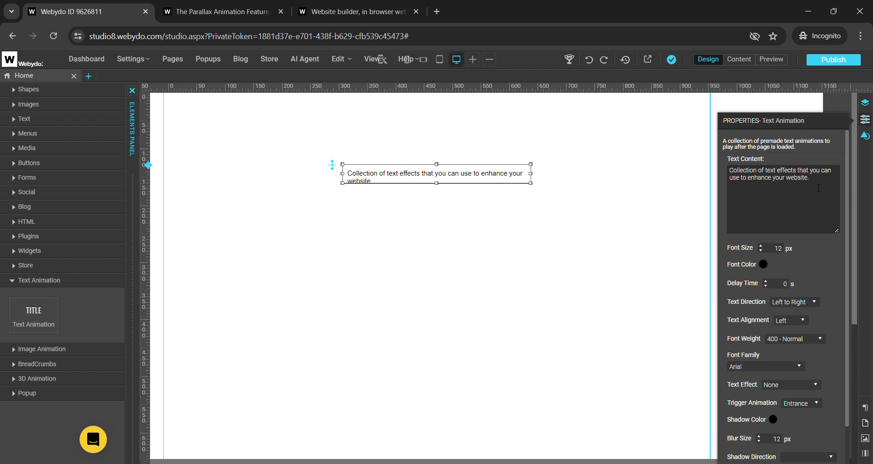
# Replace the sample text with the pasted CMS paragraph and stretch the box to show three lines
pyautogui.press('BackSpace')
pyautogui.press('BackSpace')
pyautogui.press('BackSpace')
pyautogui.press('BackSpace')
pyautogui.press('BackSpace')
pyautogui.press('BackSpace')
pyautogui.press('BackSpace')
pyautogui.press('BackSpace')
pyautogui.press('BackSpace')
pyautogui.press('BackSpace')
pyautogui.press('BackSpace')
pyautogui.press('BackSpace')
pyautogui.press('BackSpace')
pyautogui.press('BackSpace')
pyautogui.press('BackSpace')
pyautogui.press('BackSpace')
pyautogui.press('BackSpace')
pyautogui.press('BackSpace')
pyautogui.press('BackSpace')
pyautogui.press('BackSpace')
pyautogui.press('BackSpace')
pyautogui.press('BackSpace')
pyautogui.press('BackSpace')
pyautogui.press('BackSpace')
pyautogui.press('BackSpace')
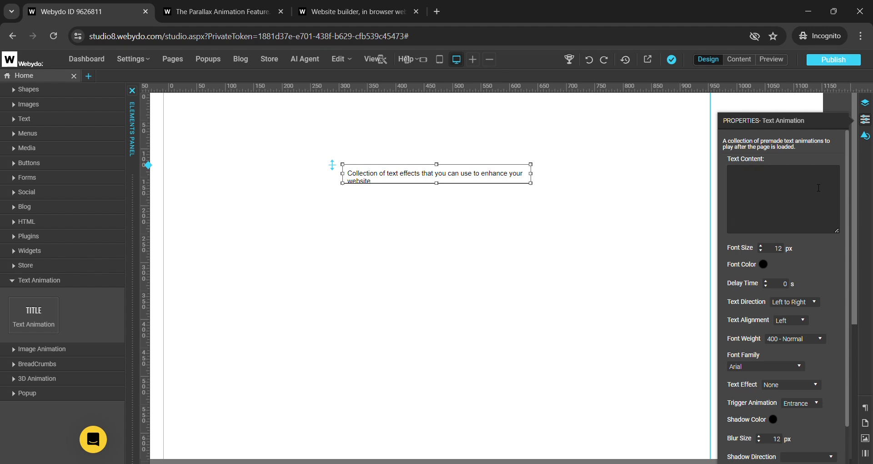
pyautogui.write("Webydo's built-in CMS is automatically generated as you design. It allows your clients to login and change, edit or update content, independently at any time.")
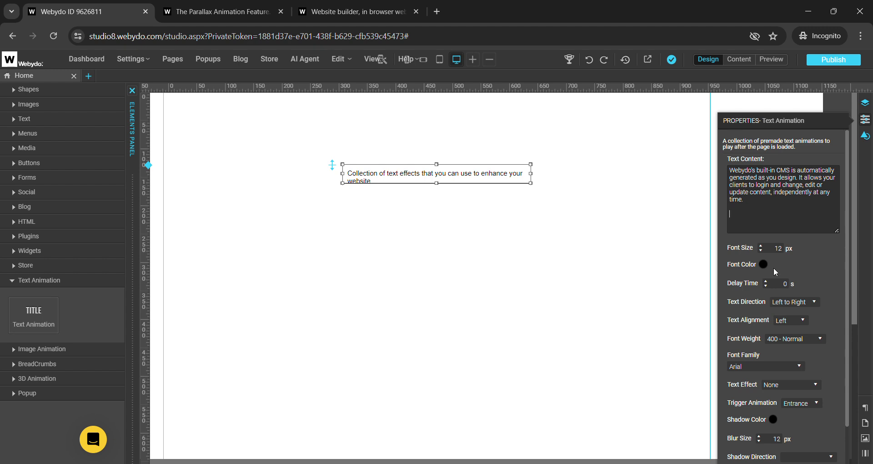
pyautogui.click(825, 252)
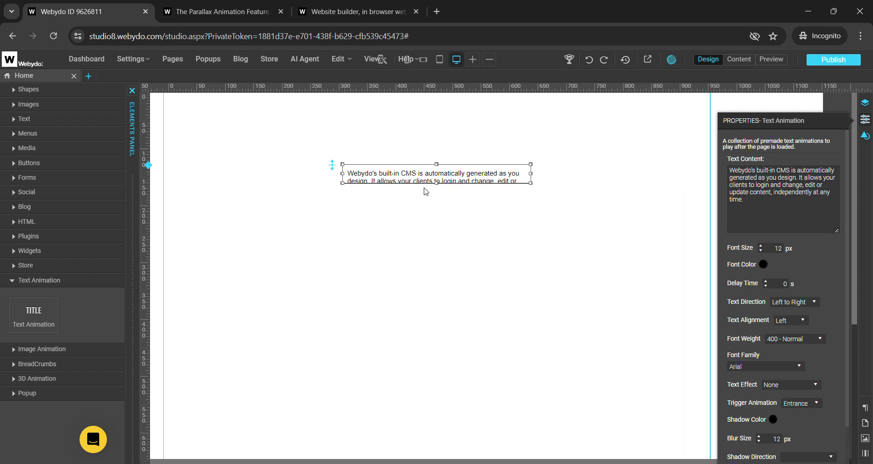
pyautogui.moveTo(439, 188); pyautogui.dragTo(439, 225)
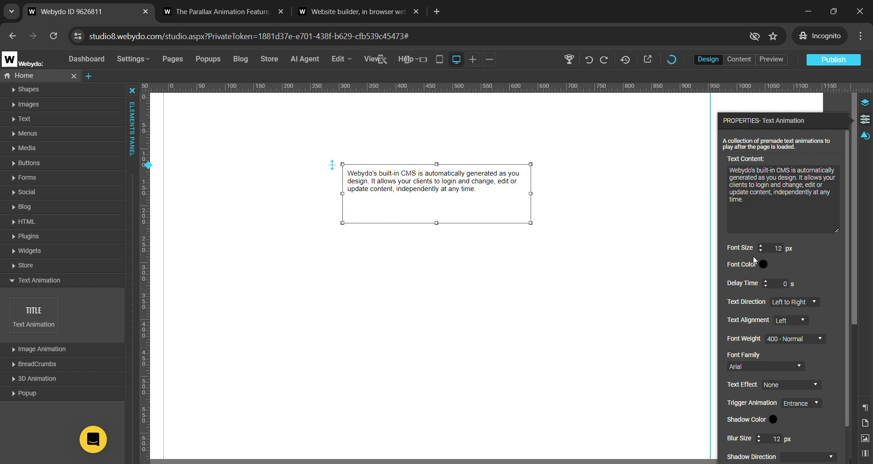
# Set the paragraph to 14 px yellow text with a 3-second animation delay
pyautogui.click(762, 246)
pyautogui.click(762, 246)
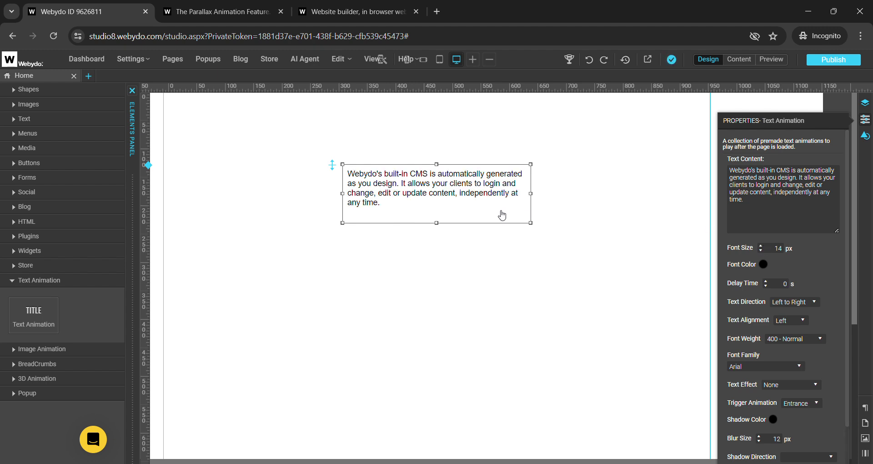
pyautogui.click(764, 264)
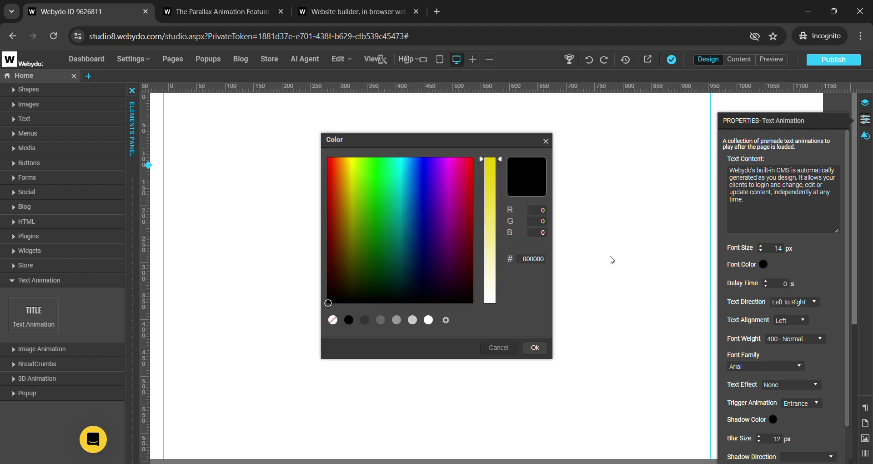
pyautogui.click(346, 200)
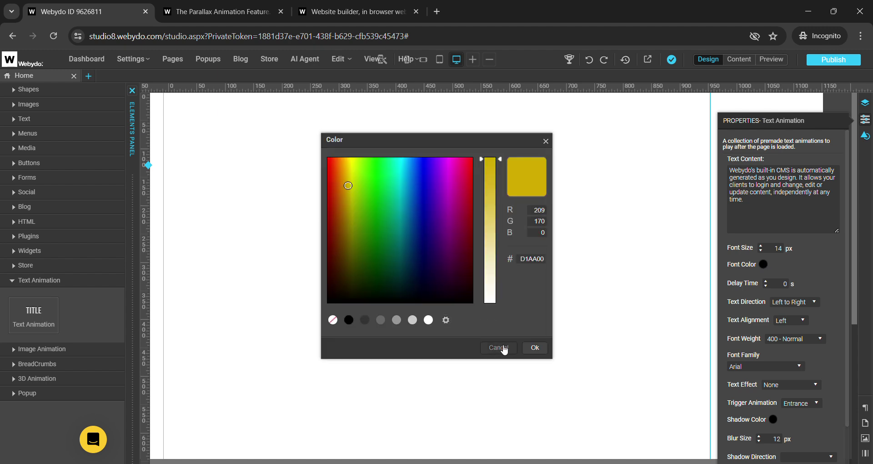
pyautogui.click(535, 349)
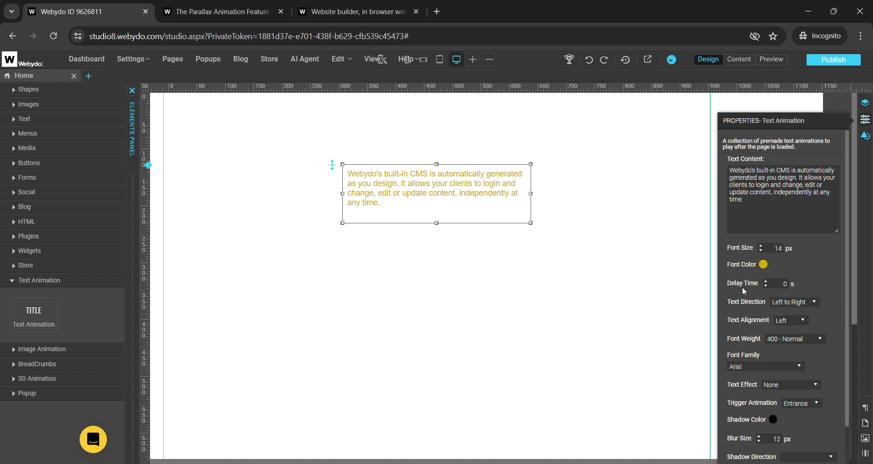
pyautogui.click(766, 281)
pyautogui.click(788, 319)
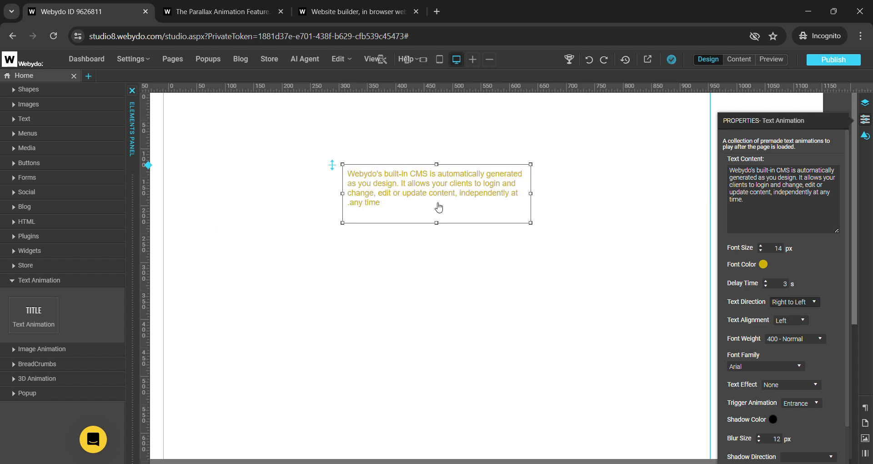
pyautogui.click(795, 302)
pyautogui.click(792, 312)
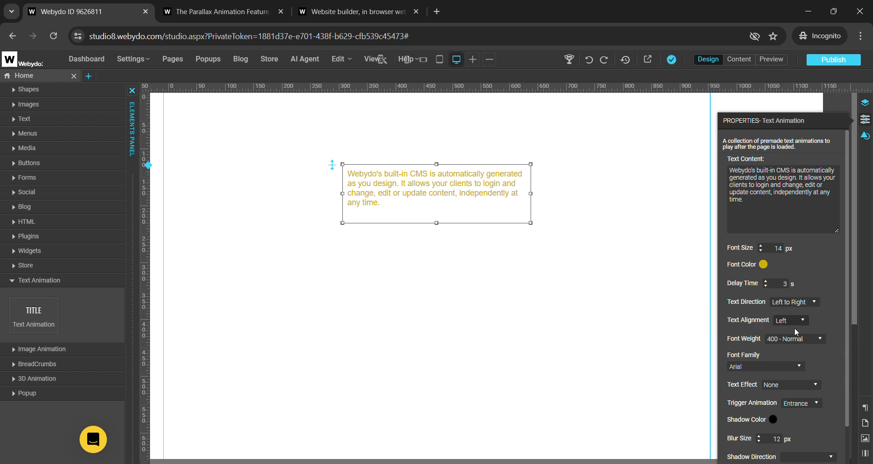
pyautogui.click(788, 325)
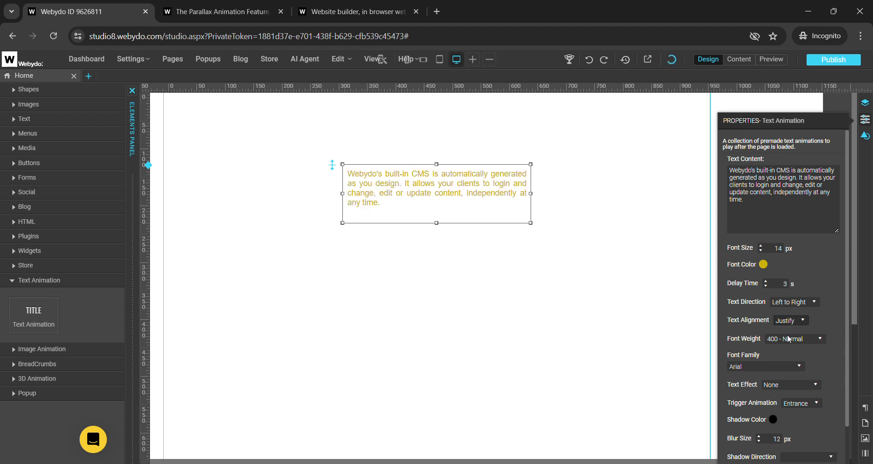
pyautogui.click(789, 355)
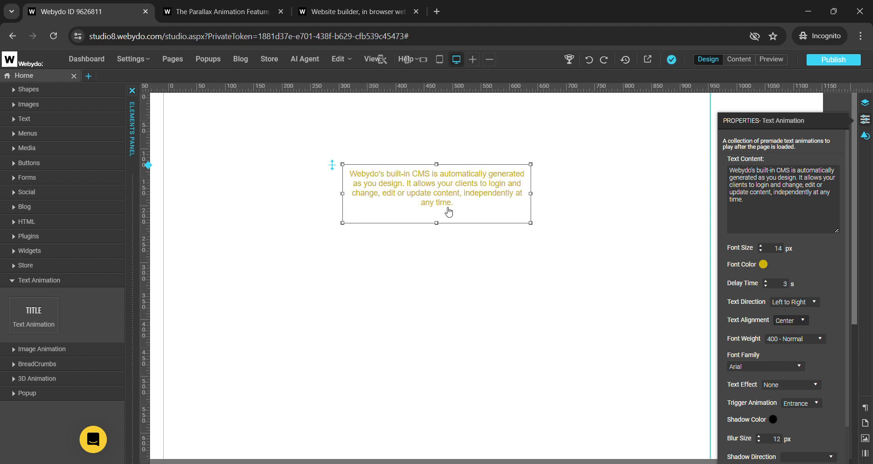
pyautogui.click(791, 321)
pyautogui.click(785, 341)
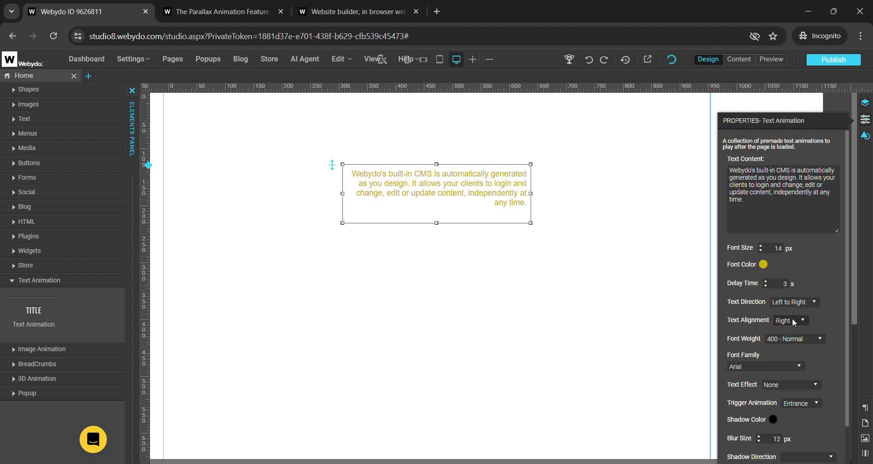
pyautogui.click(778, 328)
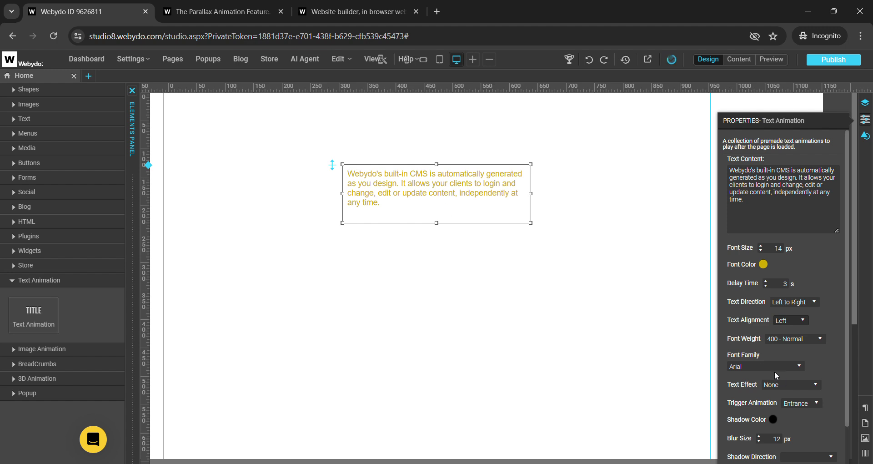
# Change the Text Effect from FadeInUp to ZoomIn
pyautogui.scroll(-2, 752, 367)
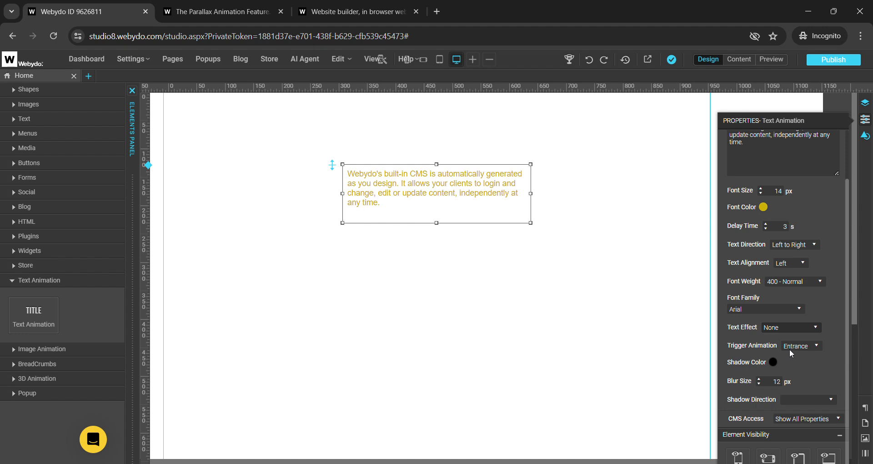
pyautogui.click(778, 346)
pyautogui.press('Down')
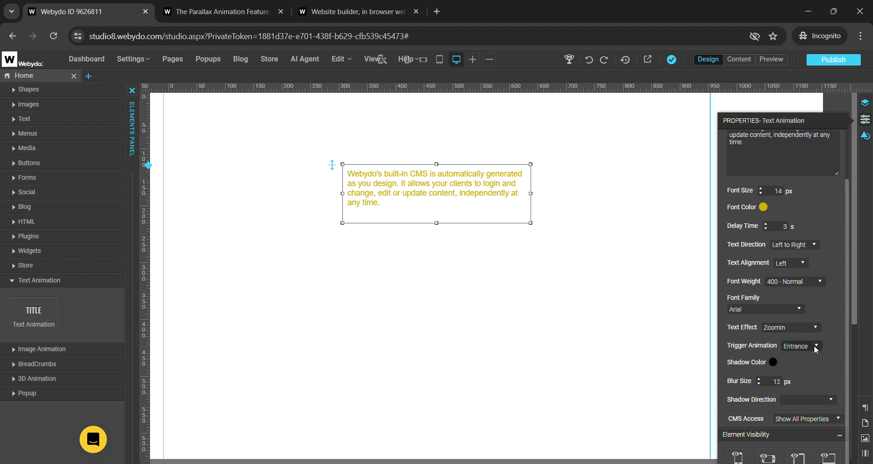
# Switch the animation trigger to Scroll, then back to Entrance
pyautogui.click(797, 366)
pyautogui.click(810, 349)
pyautogui.click(793, 358)
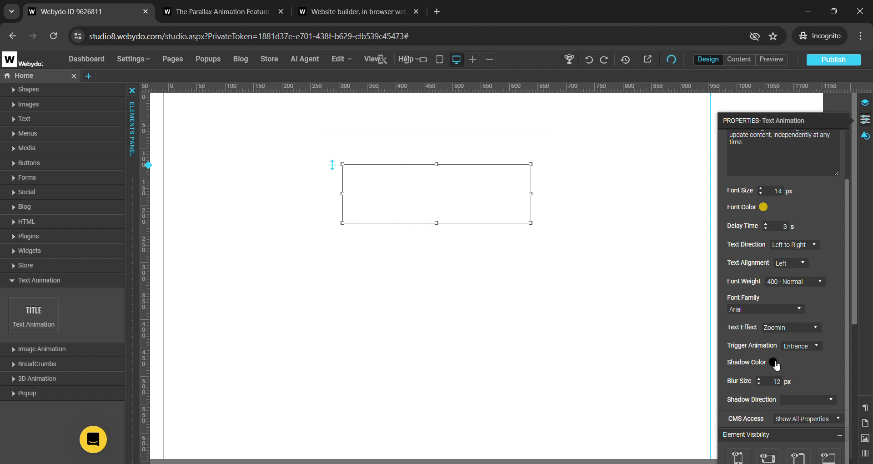
# Give the text a teal-green shadow with 14 px blur, directed center_right
pyautogui.click(773, 362)
pyautogui.click(354, 174)
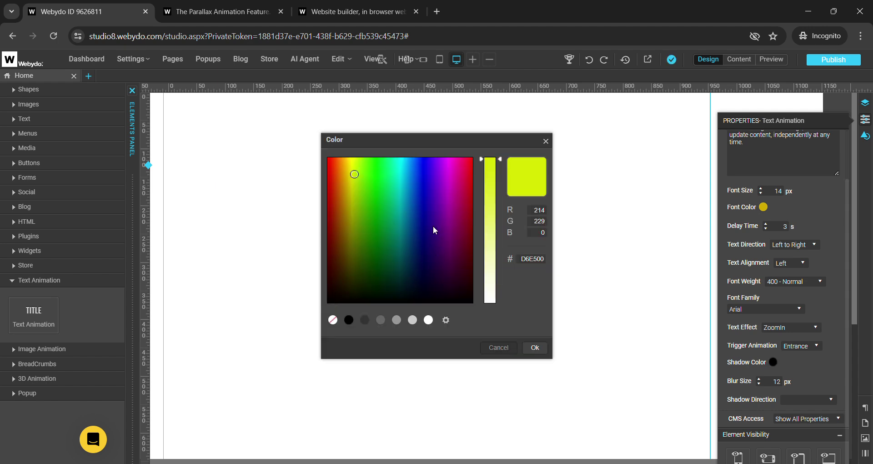
pyautogui.click(396, 174)
pyautogui.click(534, 347)
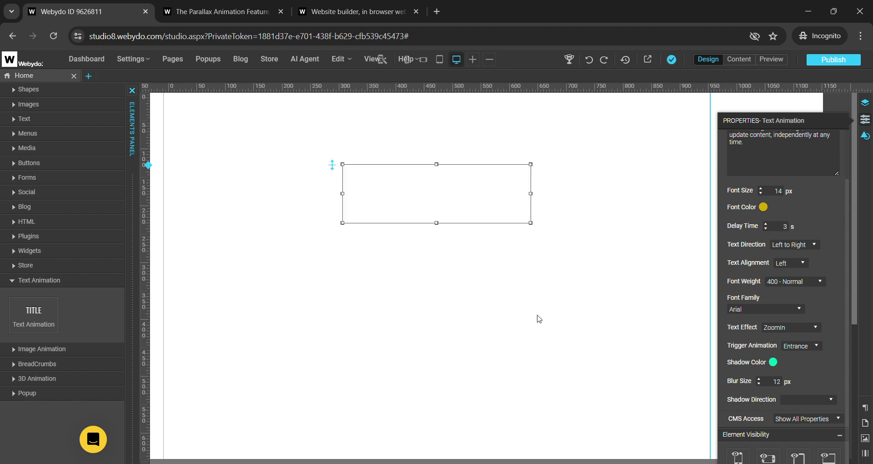
pyautogui.click(760, 379)
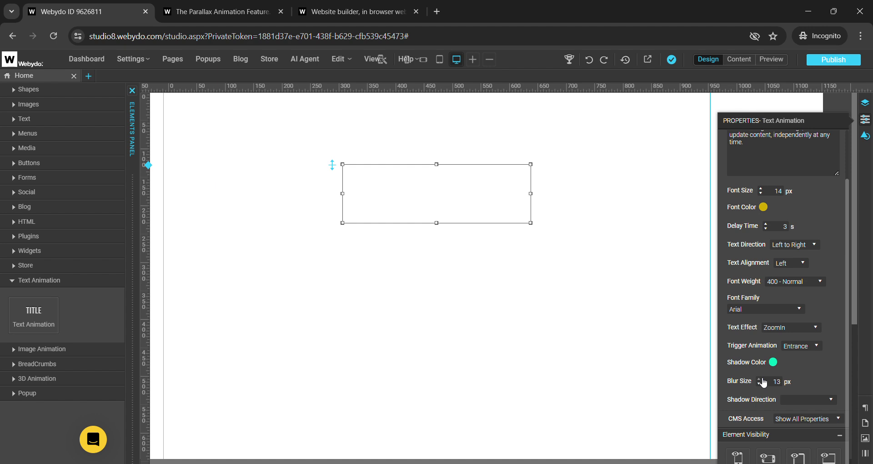
pyautogui.click(760, 379)
# Open the element's Design settings and expand the Position, Fill and Shadow sections
pyautogui.click(866, 136)
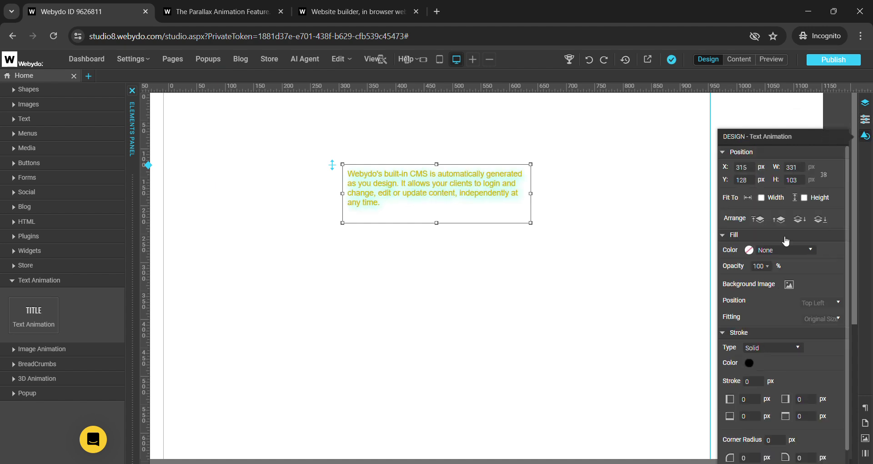
pyautogui.click(723, 153)
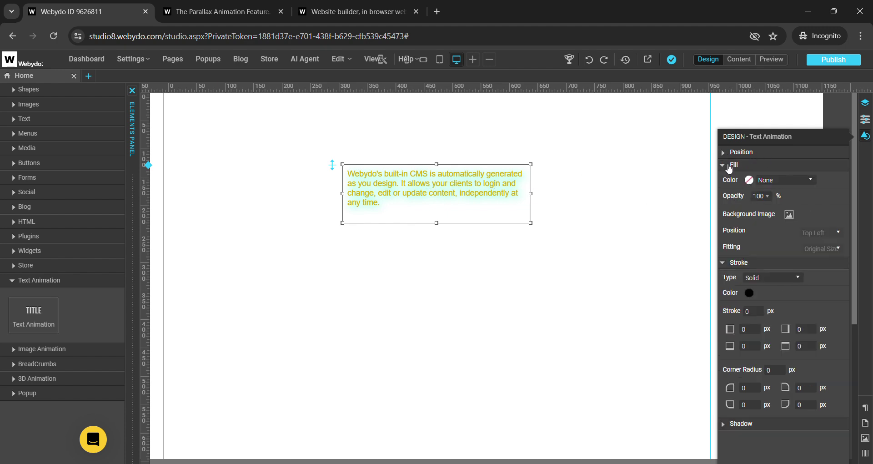
pyautogui.click(726, 169)
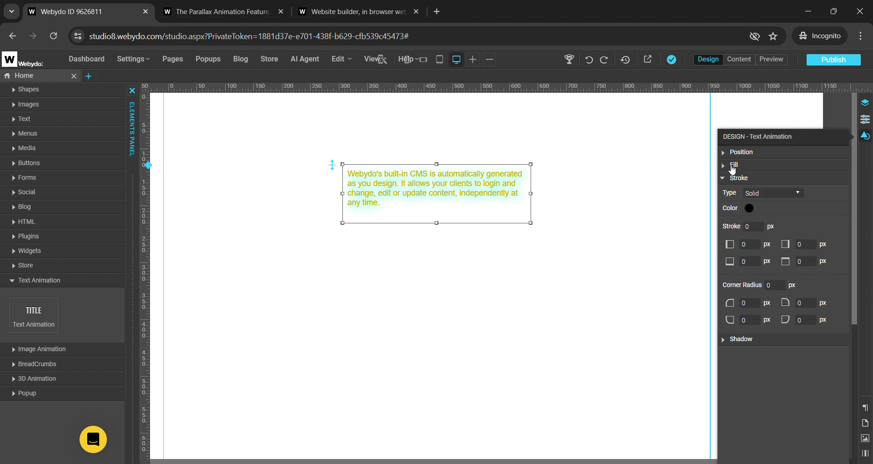
pyautogui.click(729, 170)
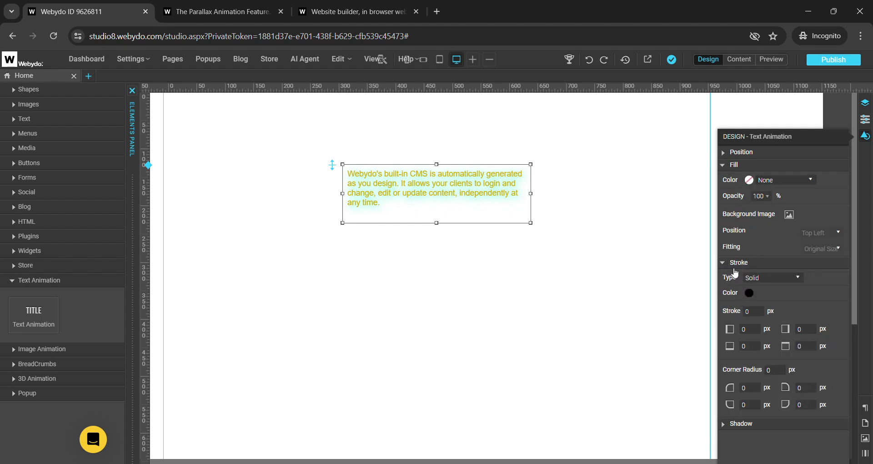
pyautogui.click(724, 425)
pyautogui.scroll(-1, 759, 420)
pyautogui.scroll(1, 759, 396)
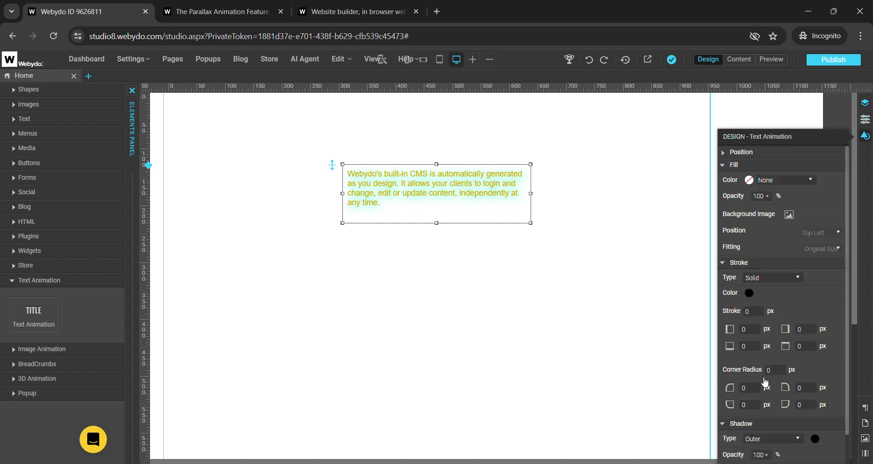
pyautogui.click(726, 152)
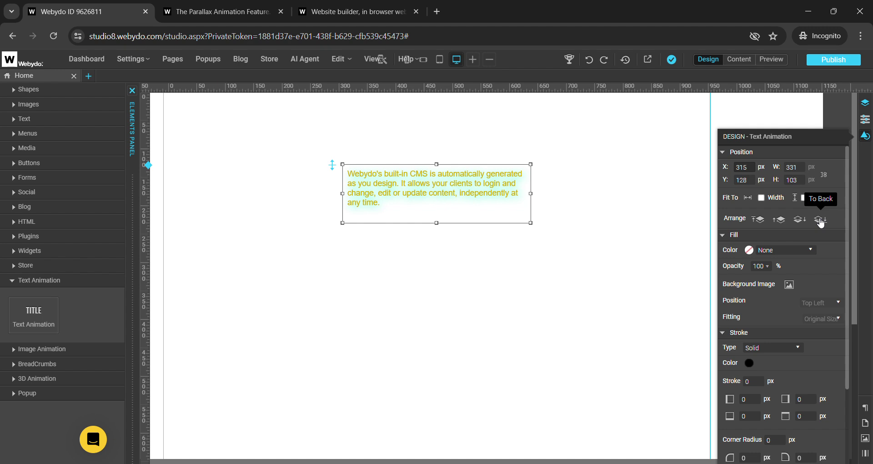
# Attempt a Background Image upload and dismiss the 'File extension not allowed' error
pyautogui.click(725, 235)
pyautogui.click(725, 235)
pyautogui.click(726, 154)
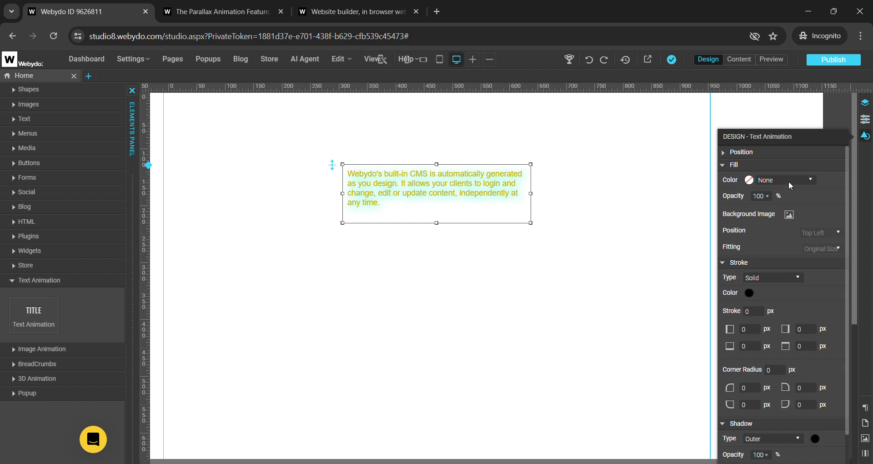
pyautogui.click(790, 216)
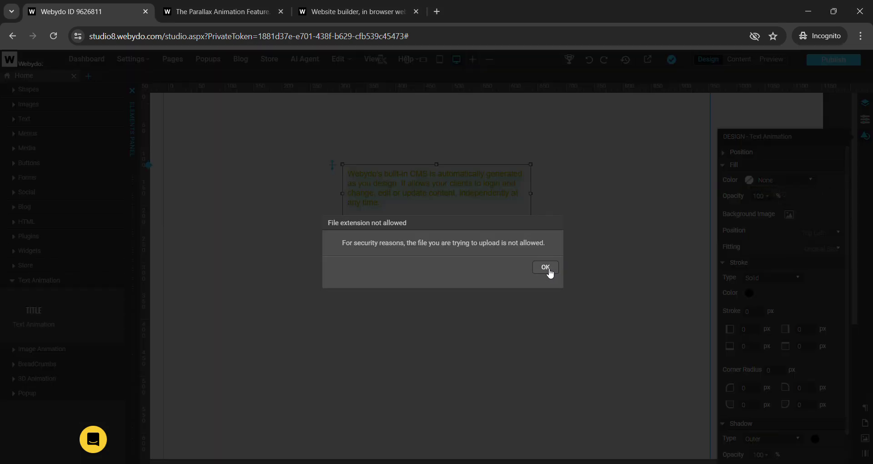
pyautogui.click(545, 267)
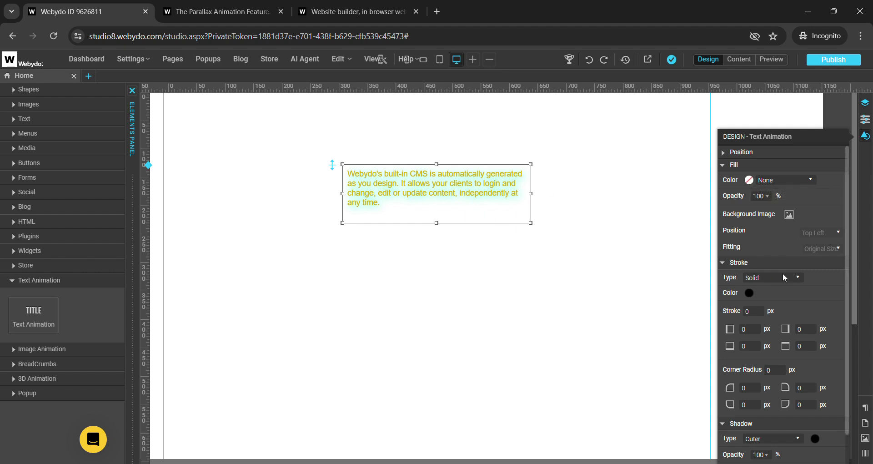
# Give the box a 3 px magenta (E500BB) border with 3 px rounded corners
pyautogui.scroll(-1, 760, 276)
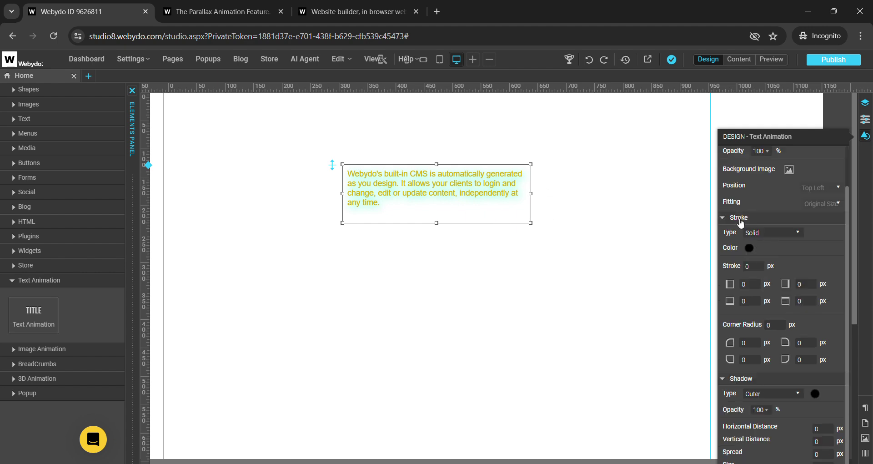
pyautogui.click(758, 273)
pyautogui.click(793, 272)
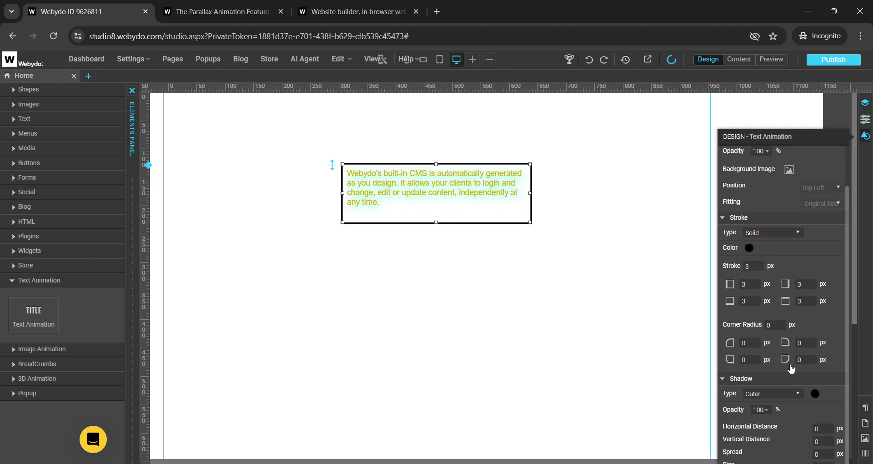
pyautogui.click(783, 328)
pyautogui.click(749, 248)
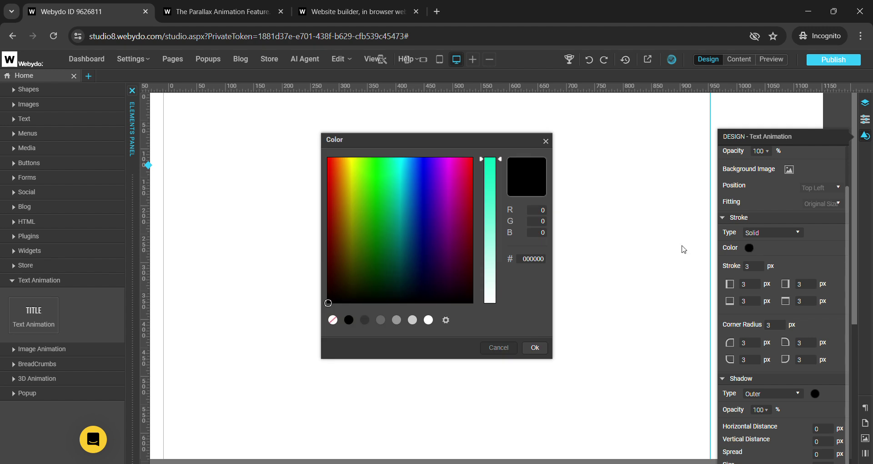
pyautogui.click(451, 174)
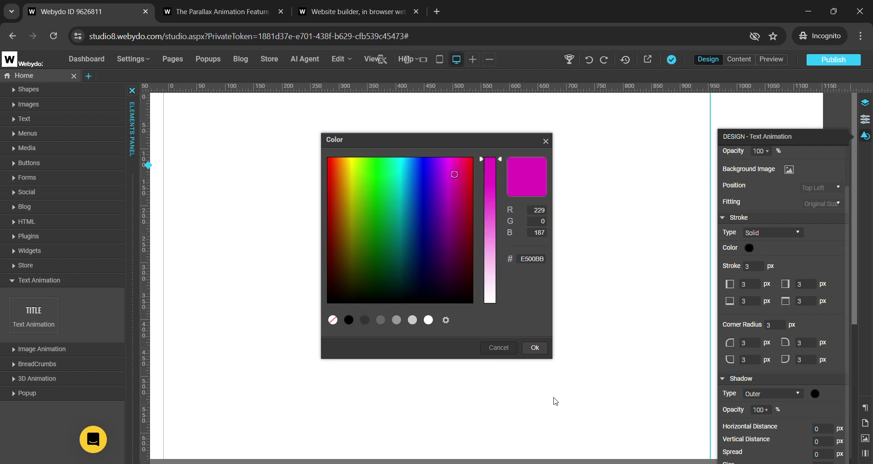
pyautogui.click(535, 347)
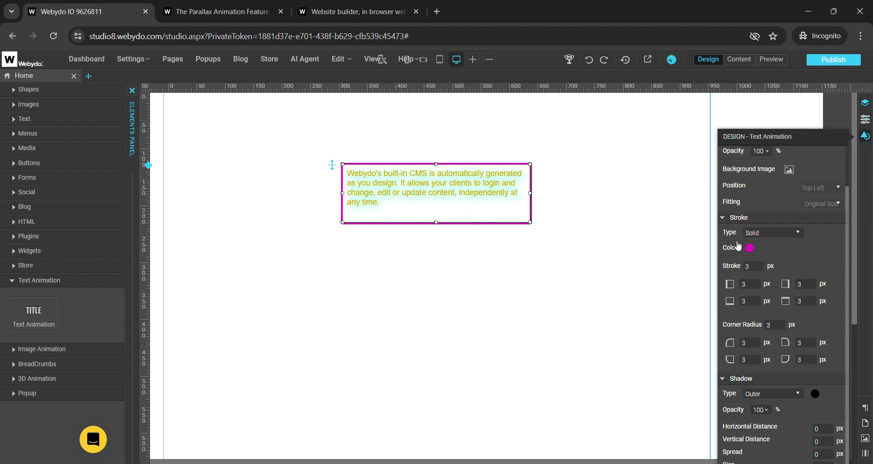
pyautogui.click(724, 219)
pyautogui.click(727, 165)
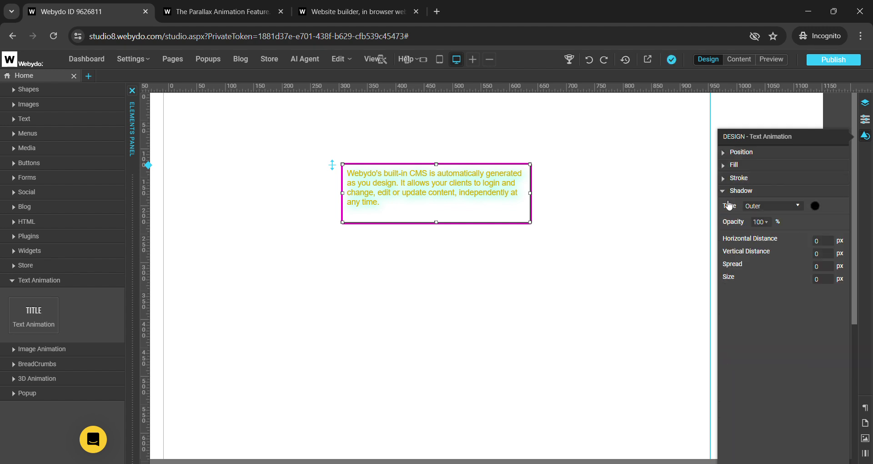
# Set the box's shadow type to Inner and lower its opacity to 78%
pyautogui.click(756, 226)
pyautogui.click(768, 222)
pyautogui.moveTo(818, 236); pyautogui.dragTo(805, 241)
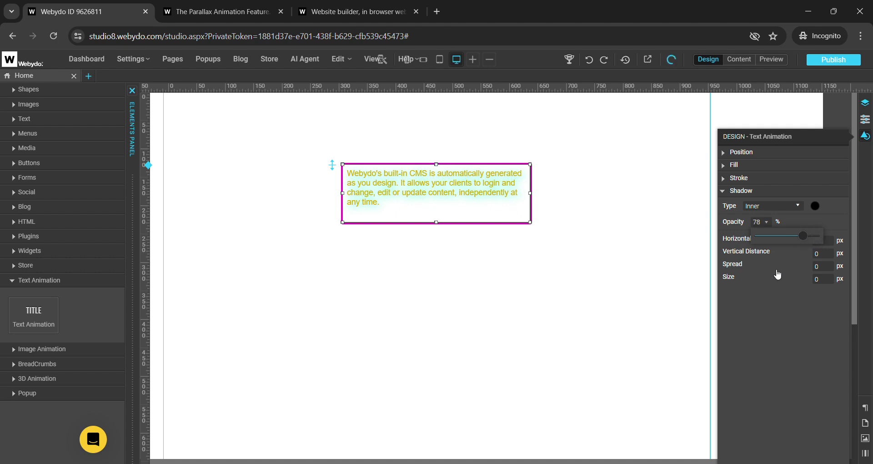